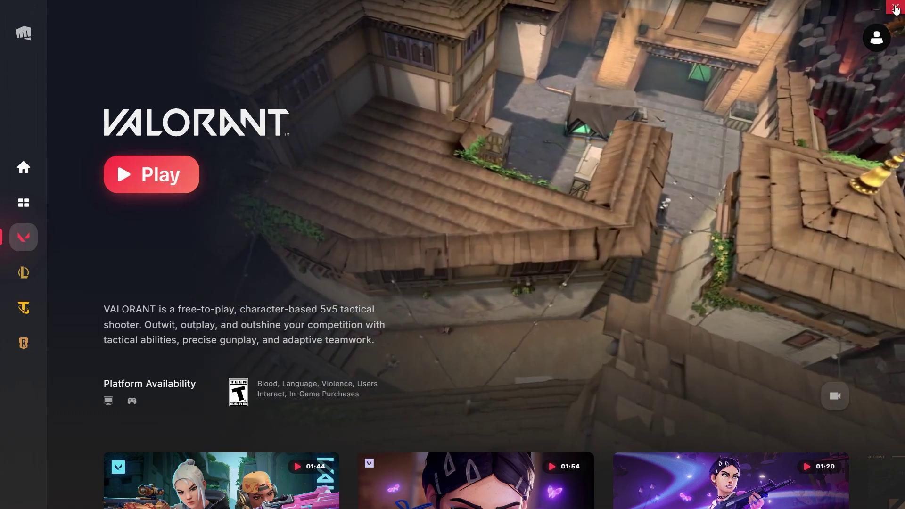
- Close the Riot Client window so the Windows desktop is showing
click(895, 9)
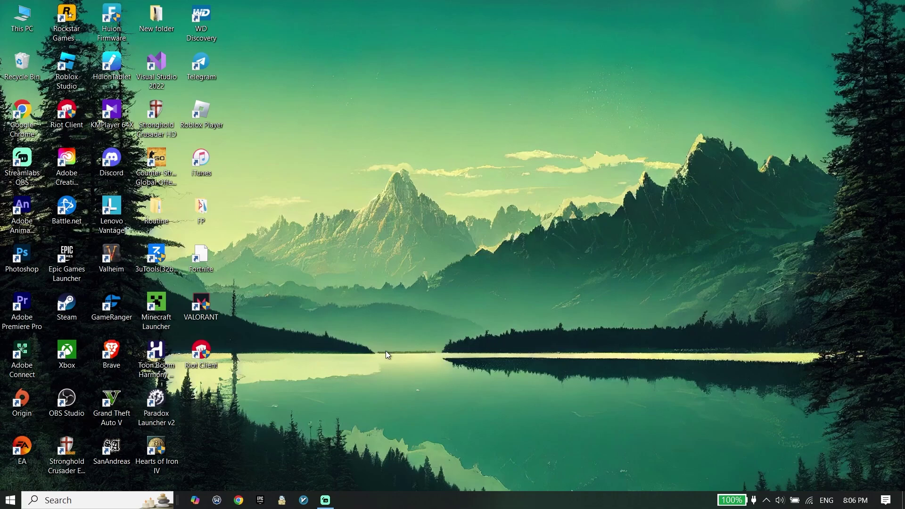
- Start a Windows search for Control Panel from the taskbar search box
click(99, 500)
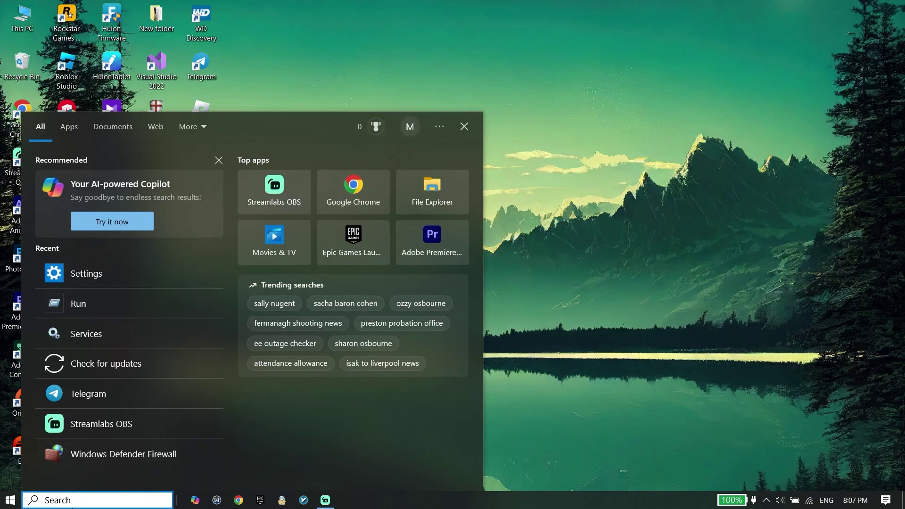
text(co)
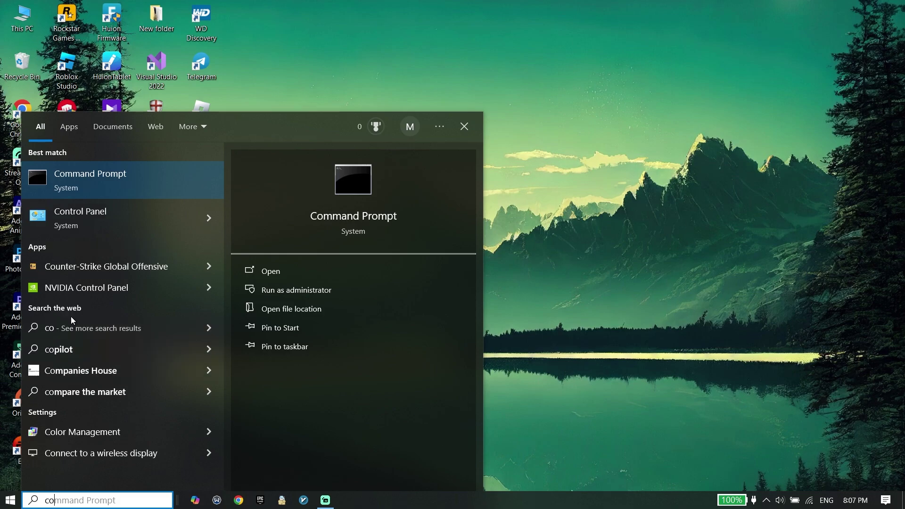
- From Control Panel reach Network Connections and open the Wi-Fi adapter's Properties
click(83, 227)
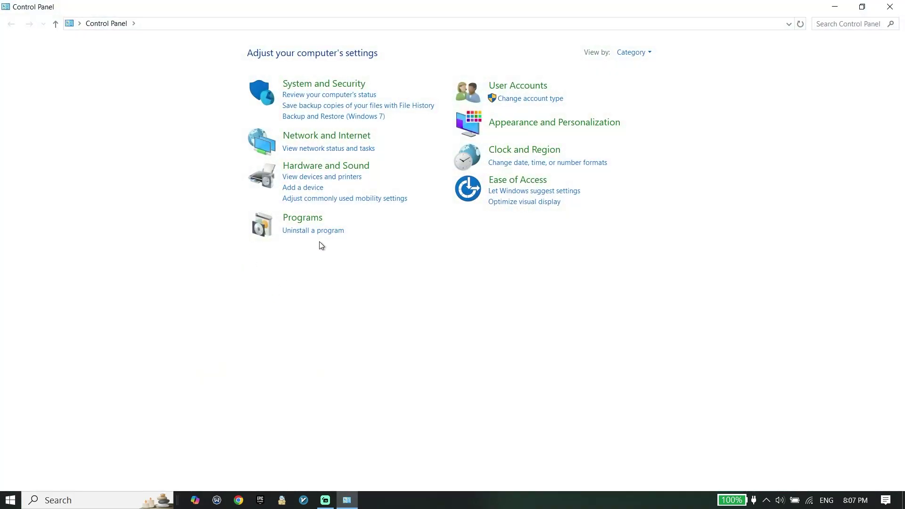
click(307, 134)
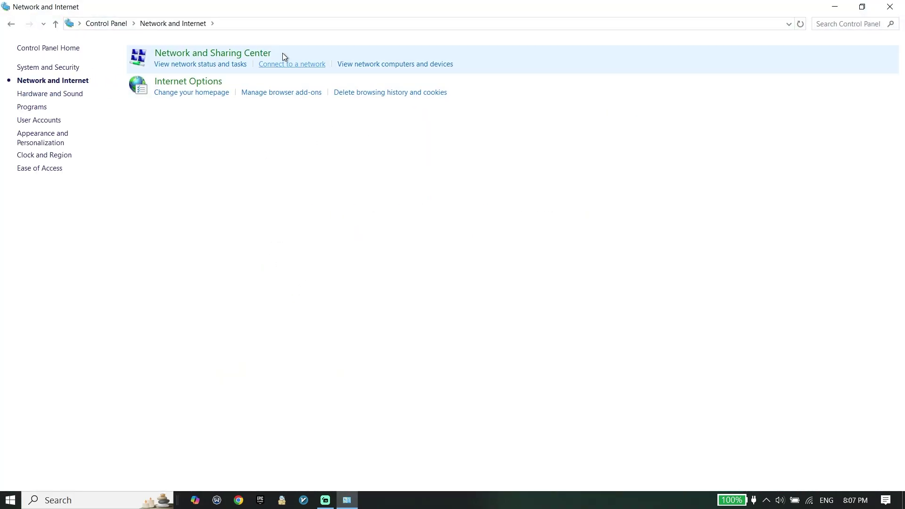
click(219, 57)
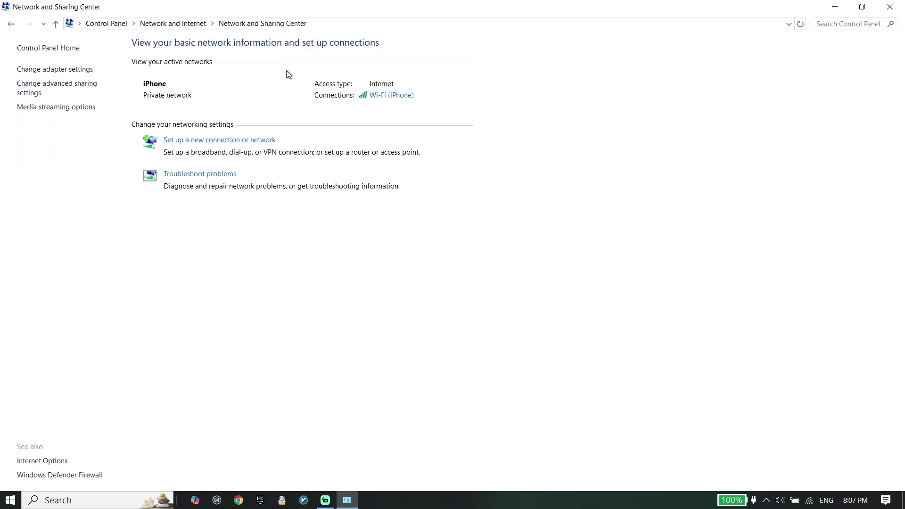
click(78, 68)
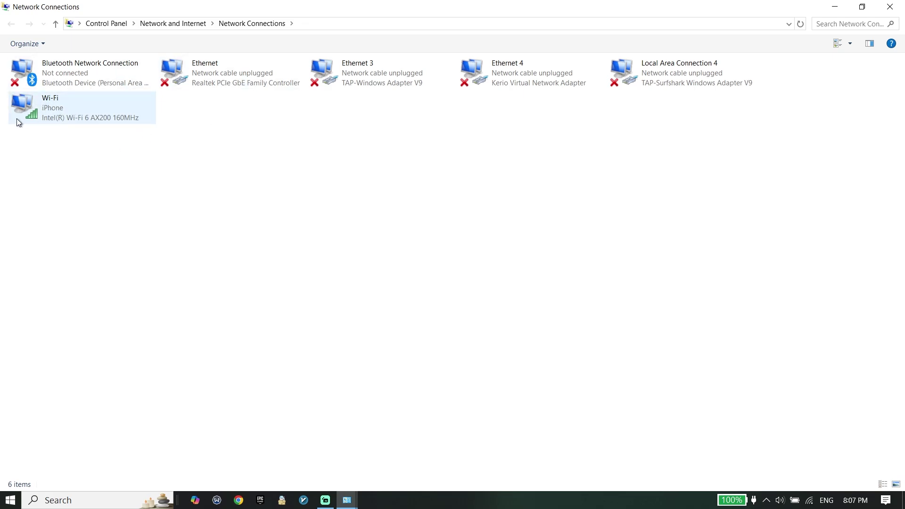
right_click(60, 106)
click(96, 235)
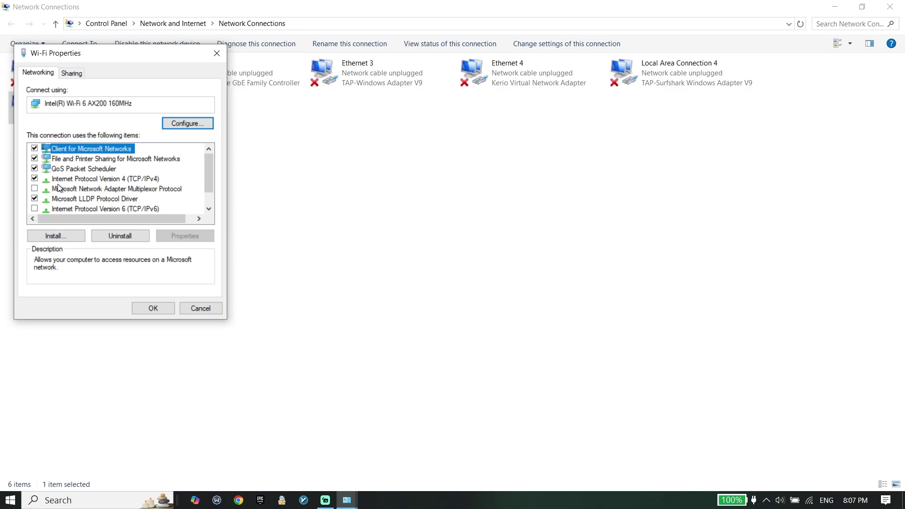
- In IPv4 properties enter manual DNS servers 8.8.8.8 preferred and 8.4.4.8 alternate
double_click(117, 178)
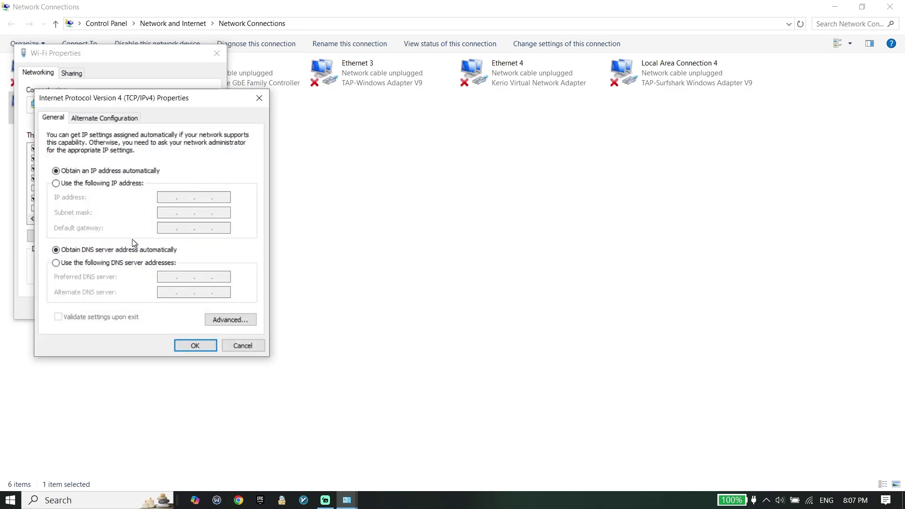
click(60, 264)
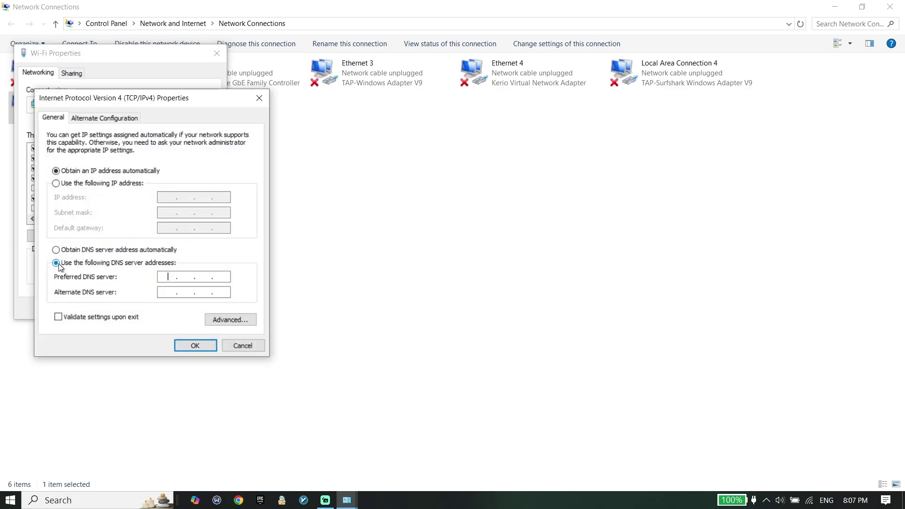
click(222, 280)
text(8)
text(8)
key(BackSpace)
text(.)
text(8.8)
text(8)
click(165, 293)
text(8.4.4.)
text(8)
- Re-enter DNS as 1.1.1.1 and 1.0.0.1, confirm the Wi-Fi properties and close the network windows
click(72, 249)
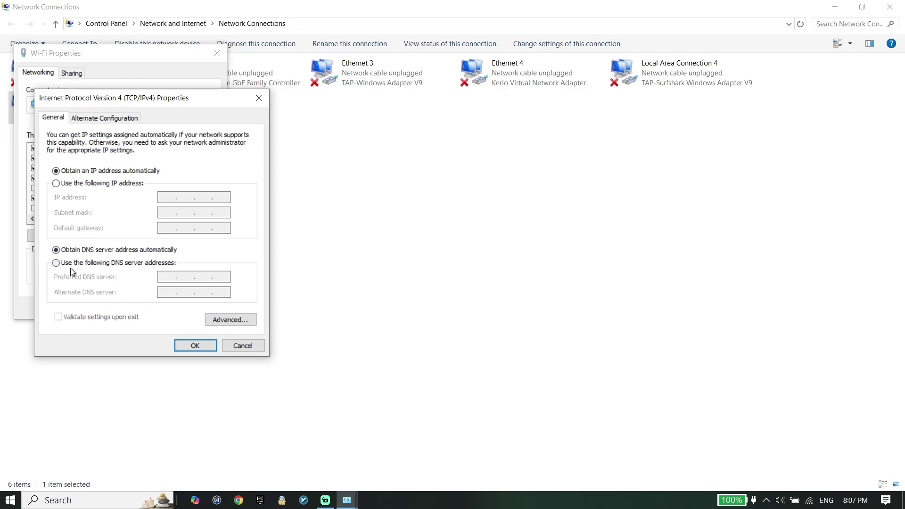
click(76, 264)
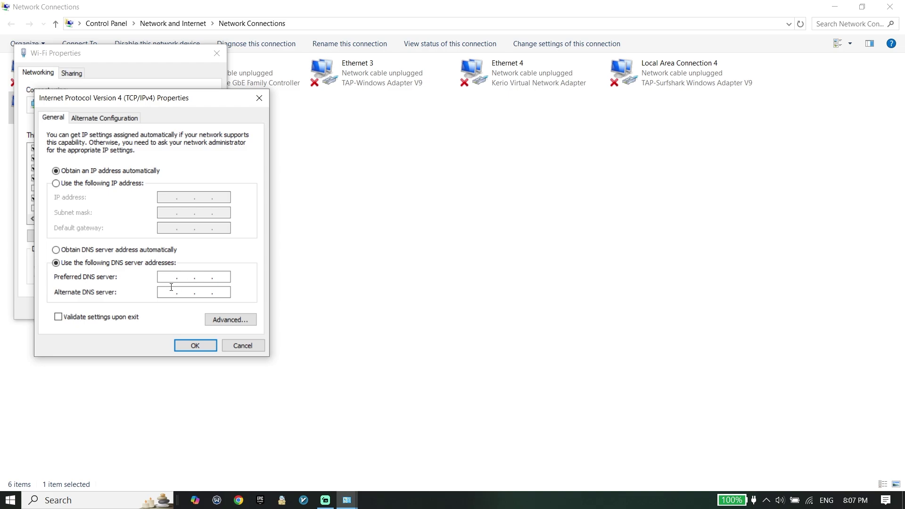
click(170, 280)
text(1.1.1.)
text(1)
click(172, 294)
text(1.0.0.)
text(1)
click(192, 346)
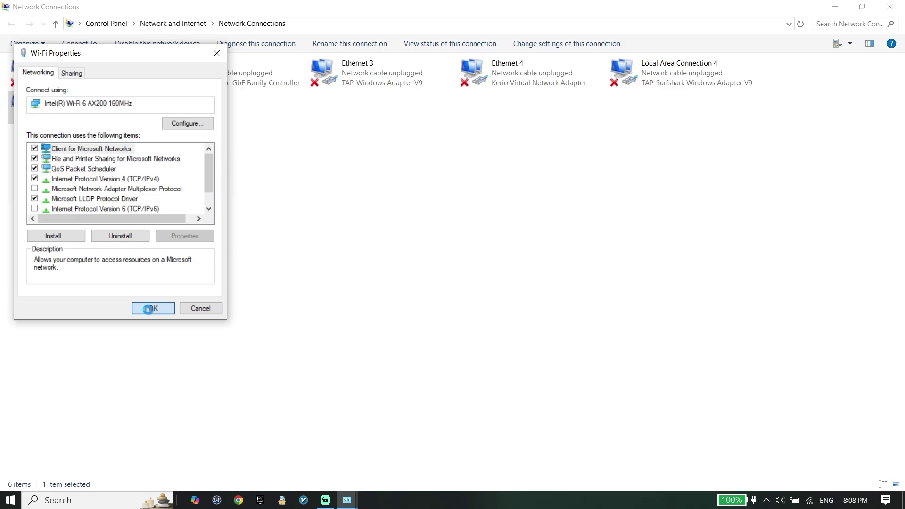
click(150, 309)
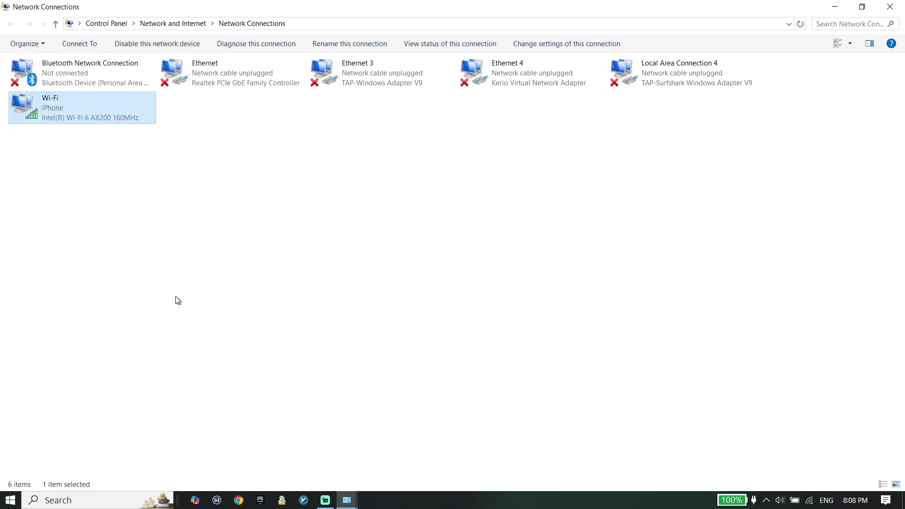
click(889, 5)
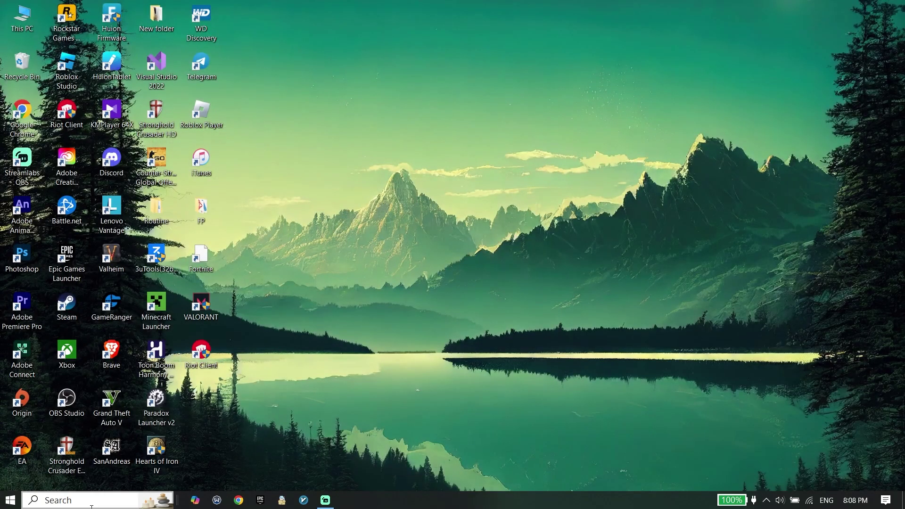
- Search for cmd and launch Command Prompt with Run as administrator
click(91, 504)
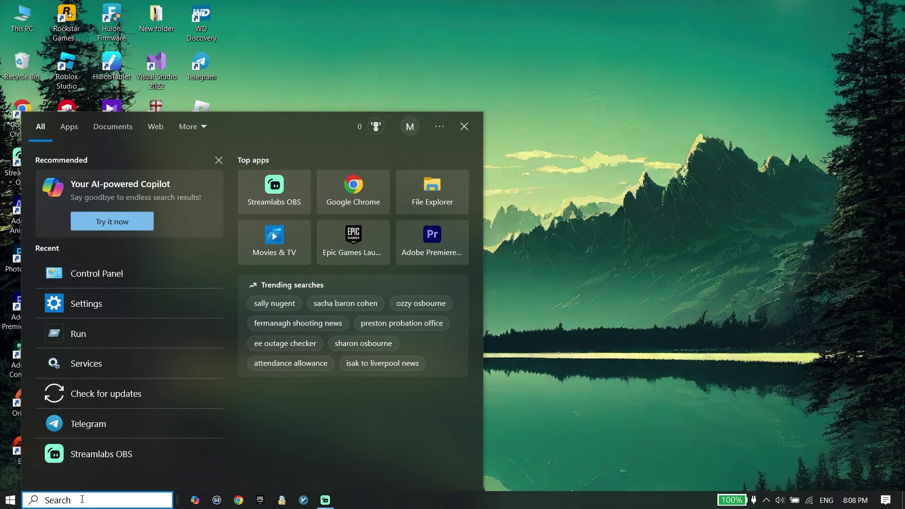
text(cmd)
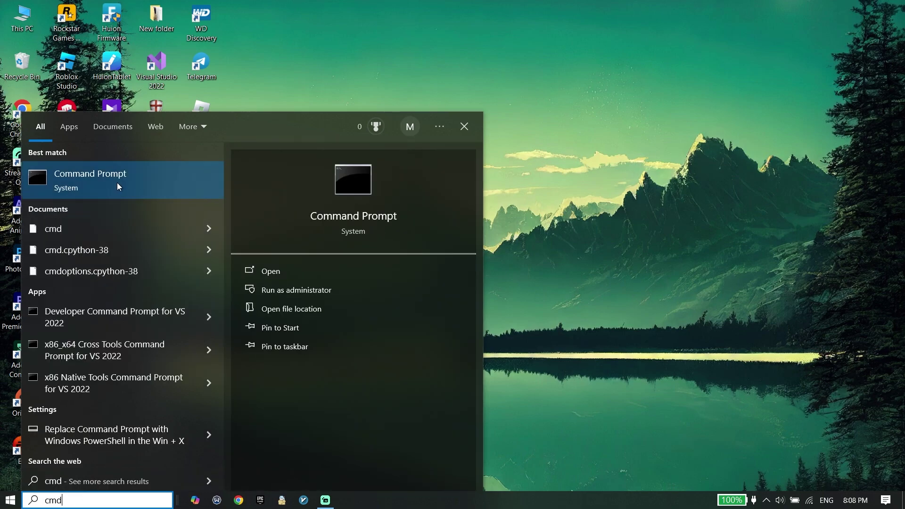
right_click(113, 179)
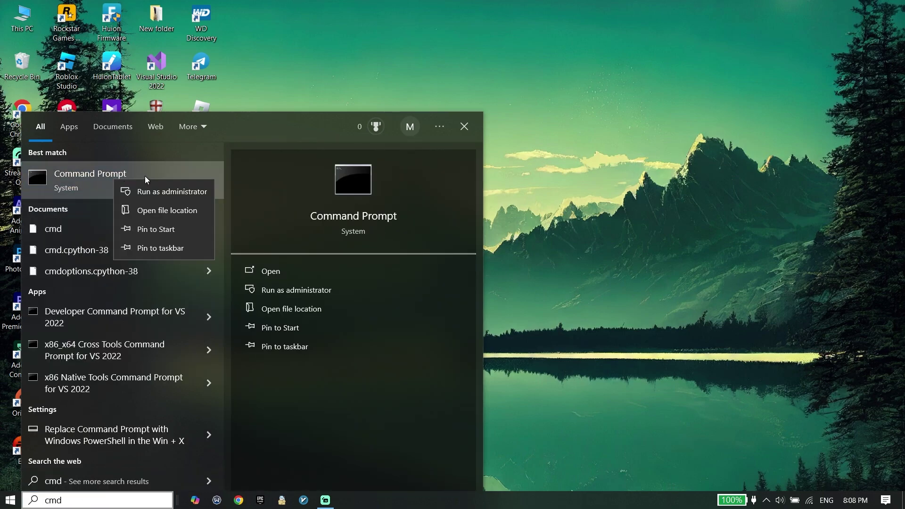
click(185, 192)
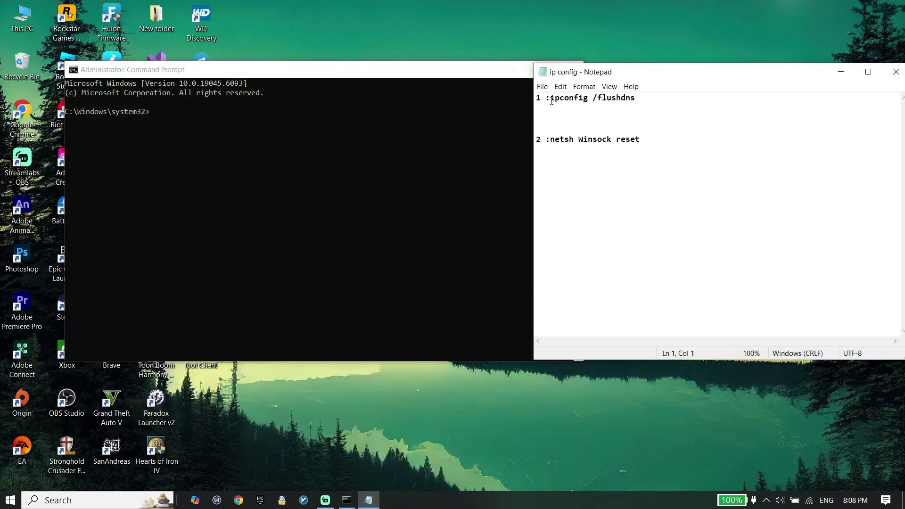
- Copy ipconfig /flushdns from the notes and run it in Command Prompt
drag(550, 99, 649, 100)
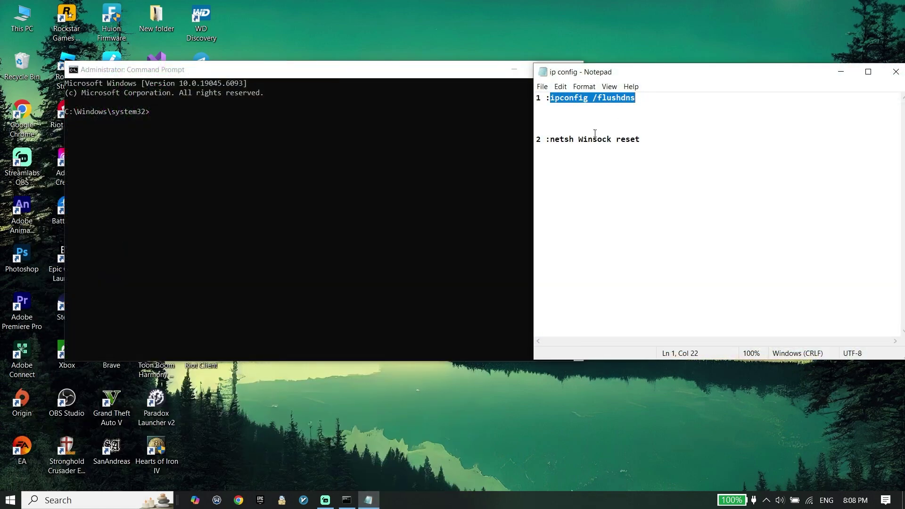
right_click(564, 98)
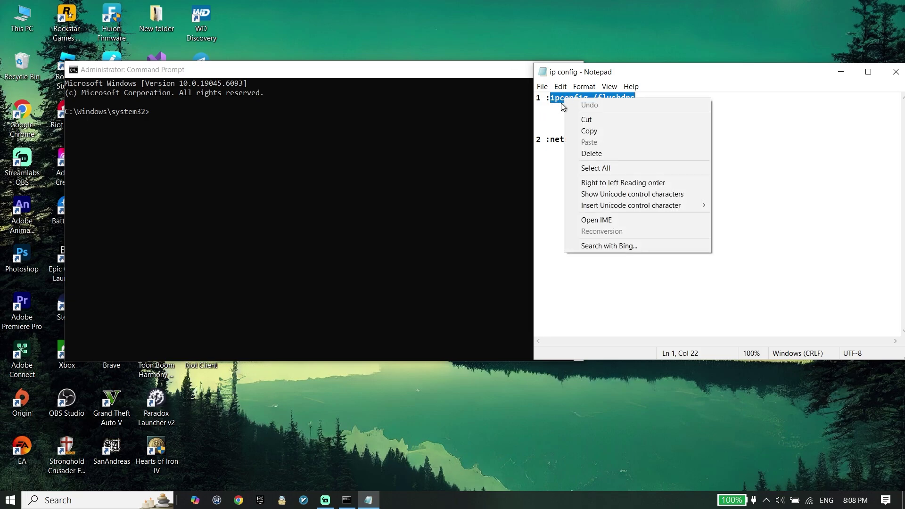
click(590, 132)
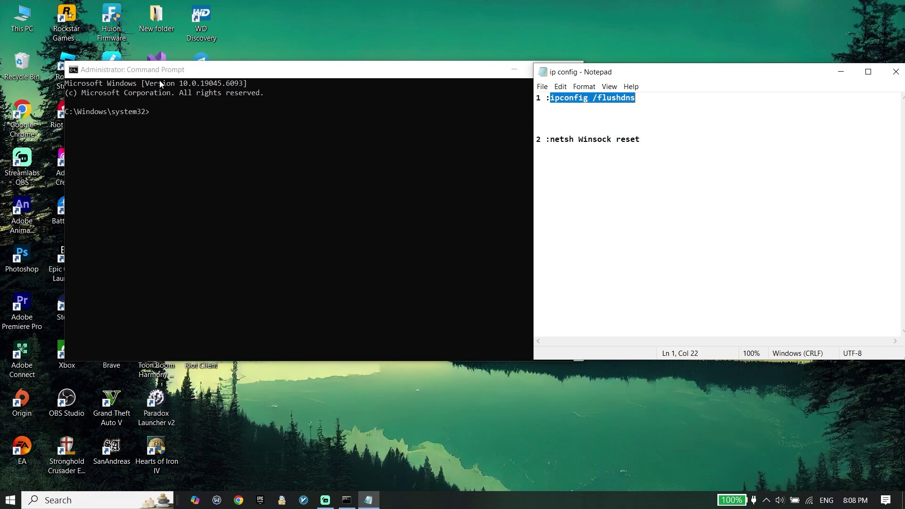
click(149, 68)
right_click(151, 116)
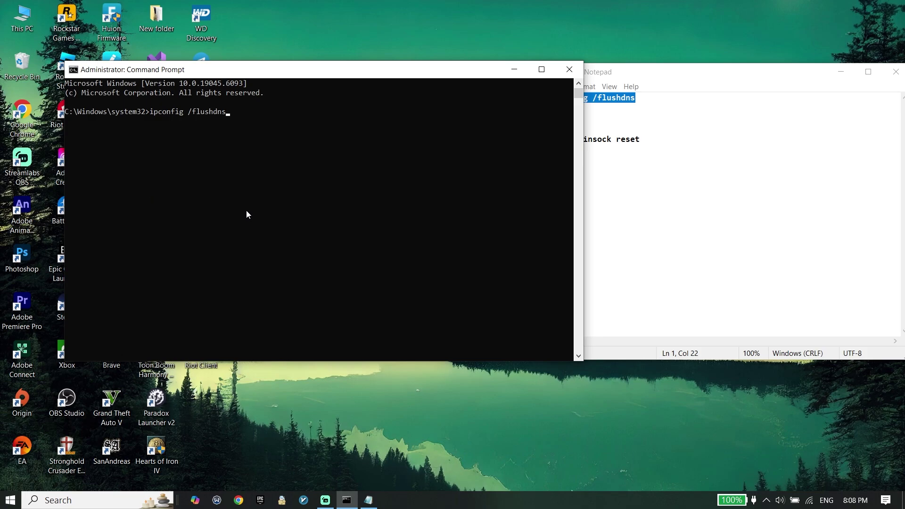
key(Return)
- Copy netsh Winsock reset from the notes and run it in Command Prompt
click(671, 68)
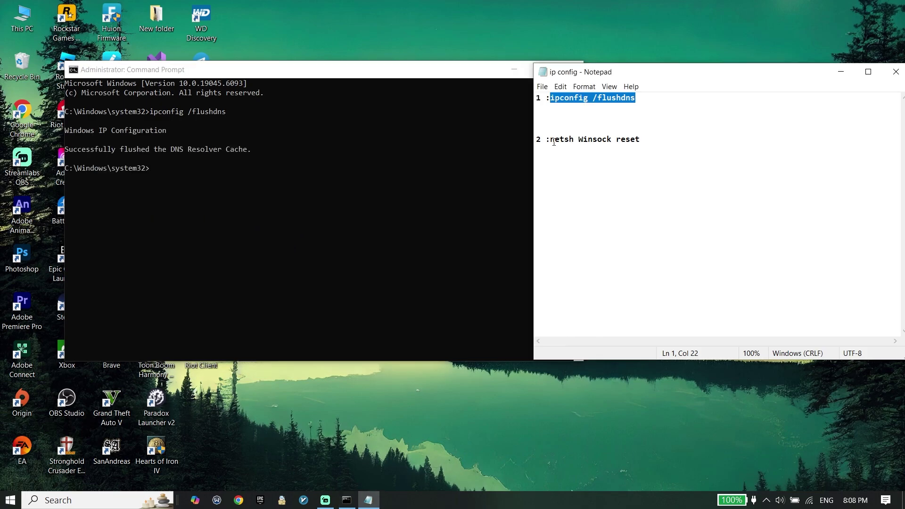
drag(550, 139, 639, 140)
right_click(630, 139)
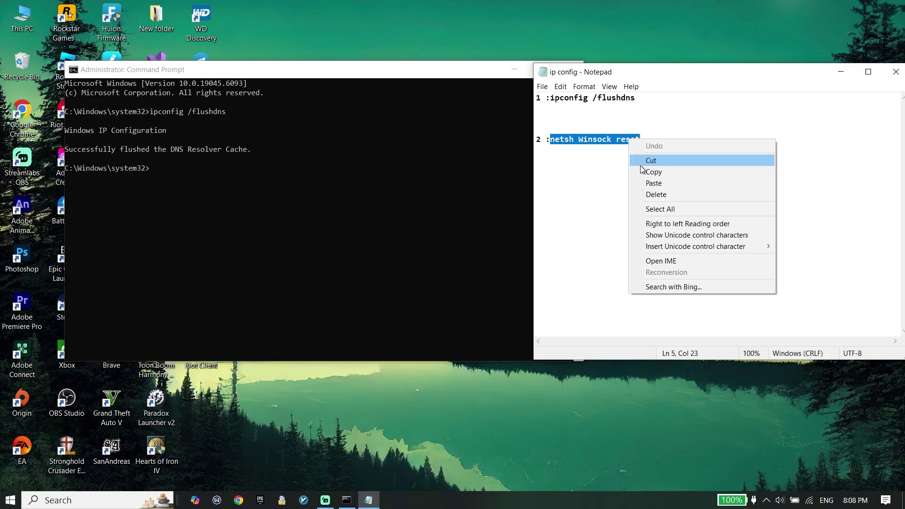
click(652, 171)
click(270, 134)
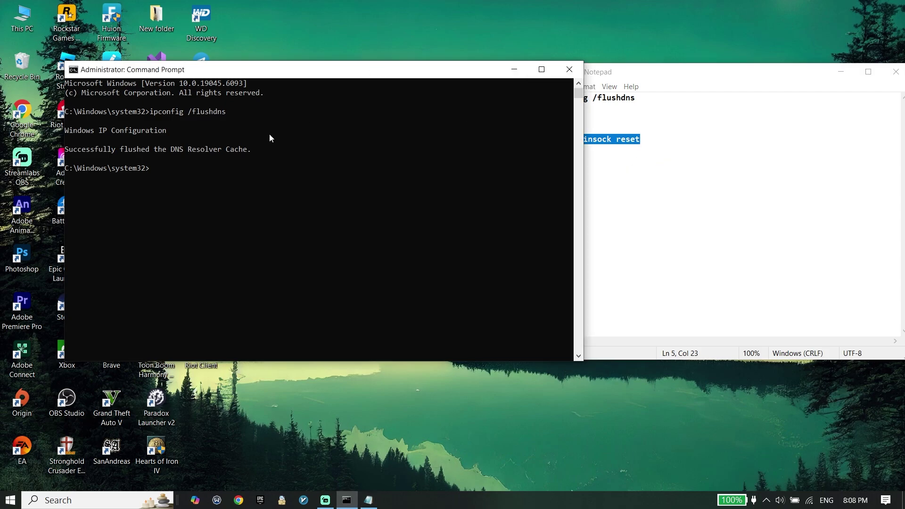
right_click(147, 170)
key(Return)
text(Exit)
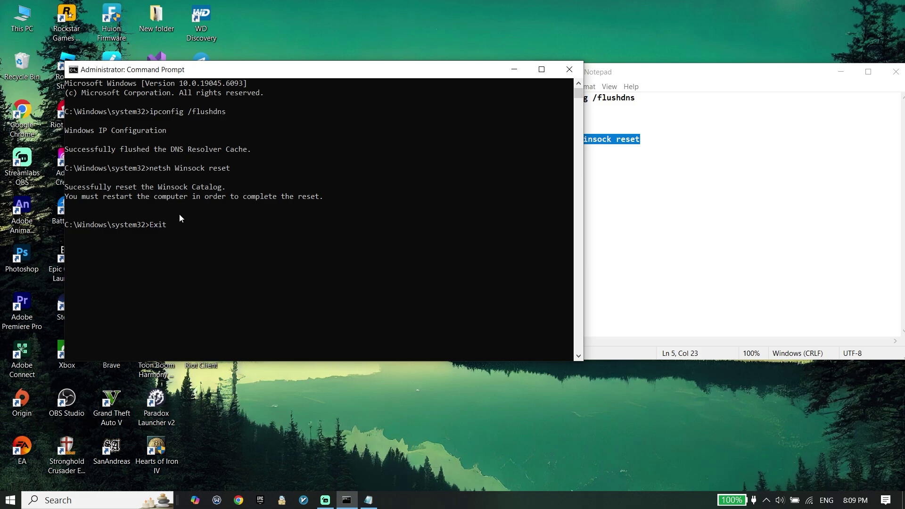
- Exit Command Prompt, close Notepad, view the Start power options and dismiss without restarting
key(Return)
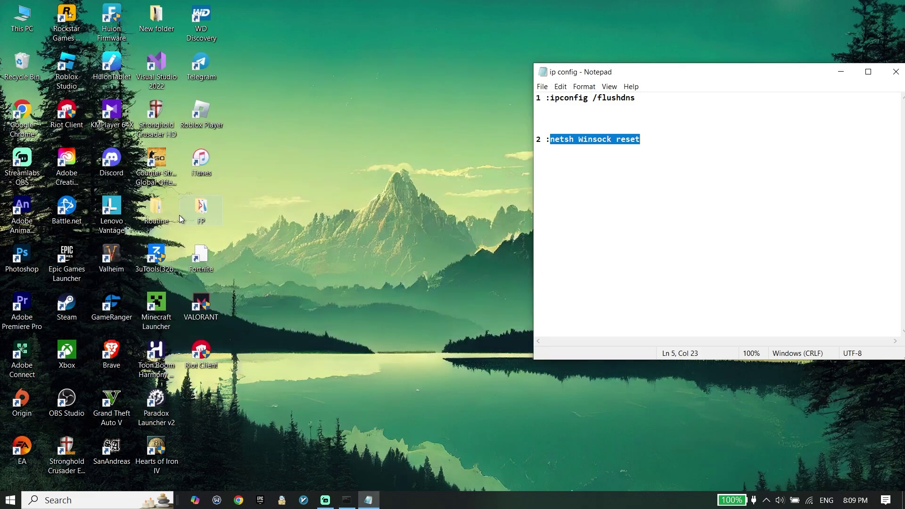
click(895, 72)
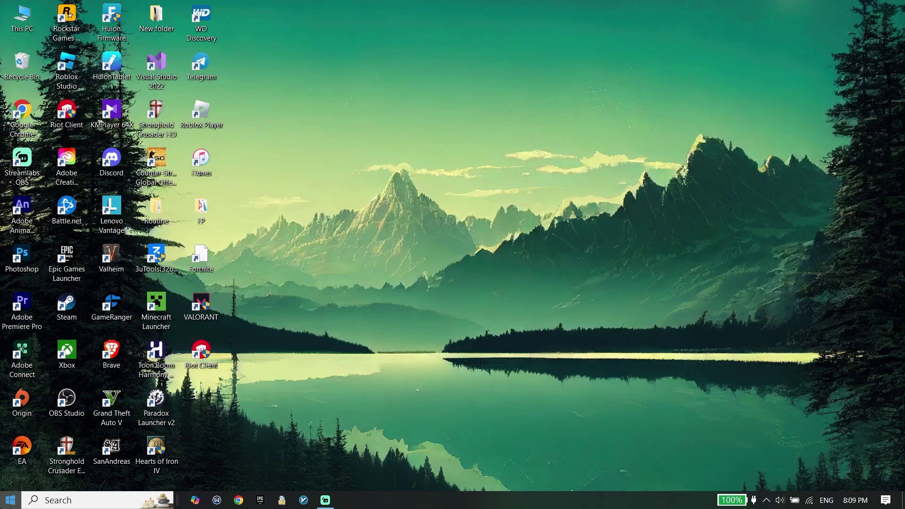
click(10, 500)
click(22, 468)
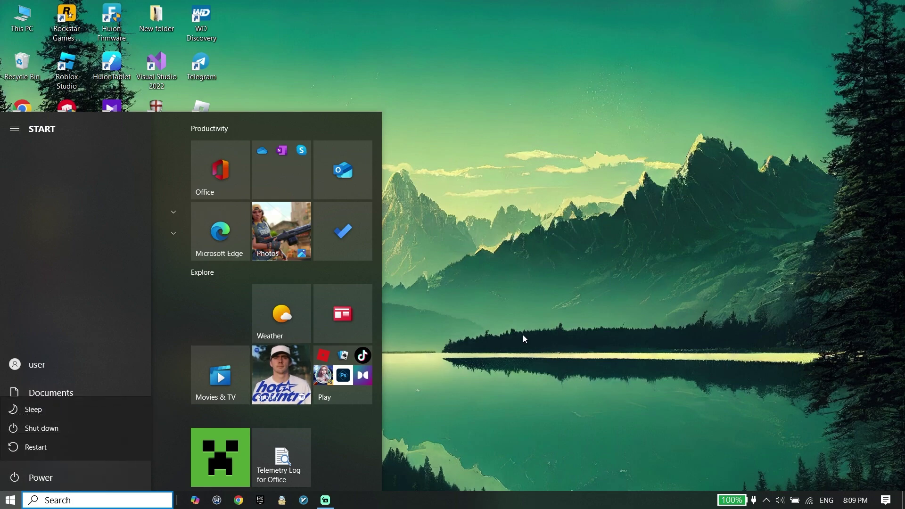
click(460, 322)
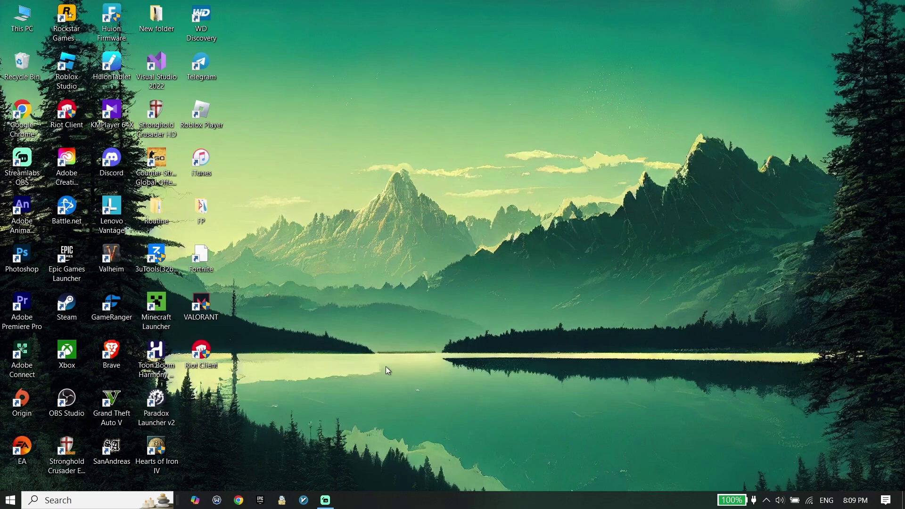
- Launch Task Manager from the taskbar and sort processes by Network usage
right_click(461, 503)
click(486, 444)
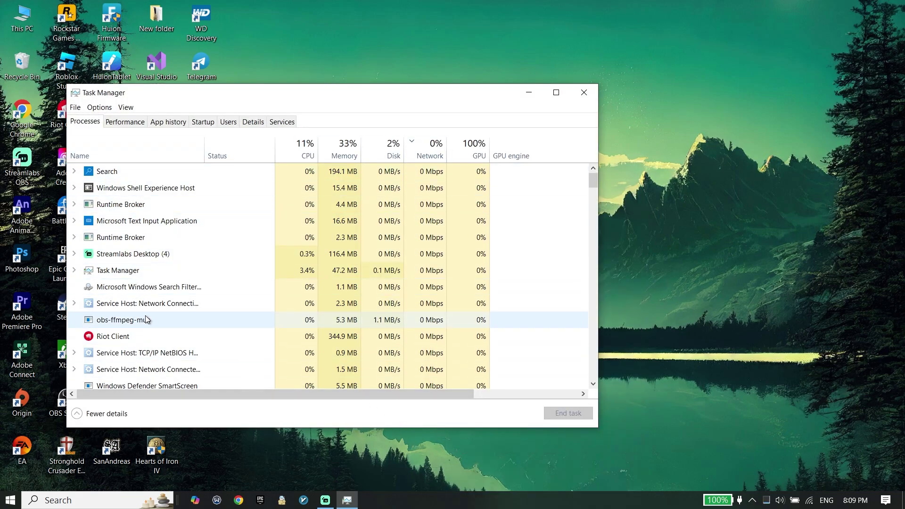
click(436, 156)
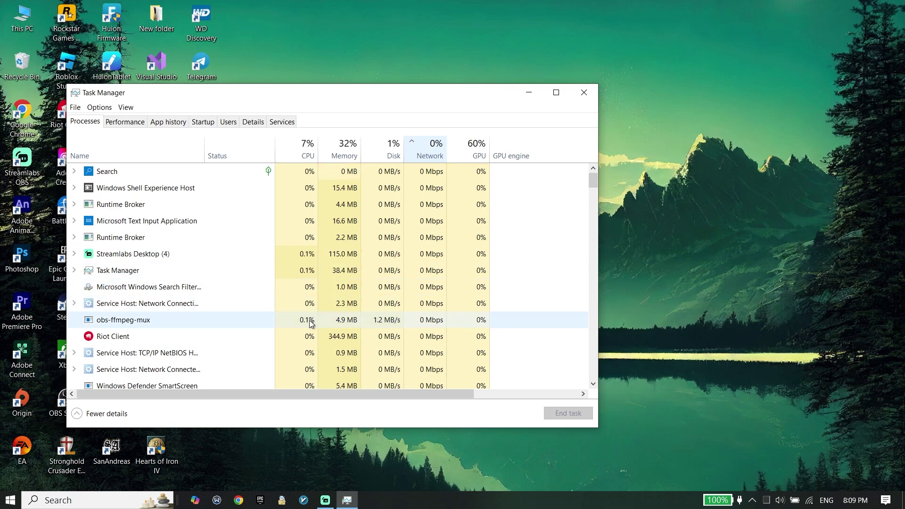
scroll(309, 322, down, 2)
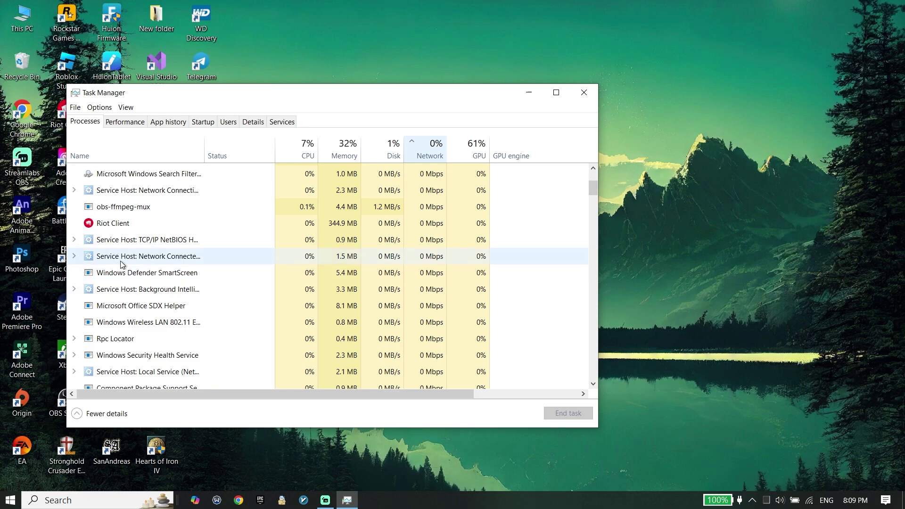
scroll(121, 269, down, 2)
scroll(119, 283, down, 2)
scroll(117, 304, down, 1)
- End the special-keyboard utility process with End task
click(118, 313)
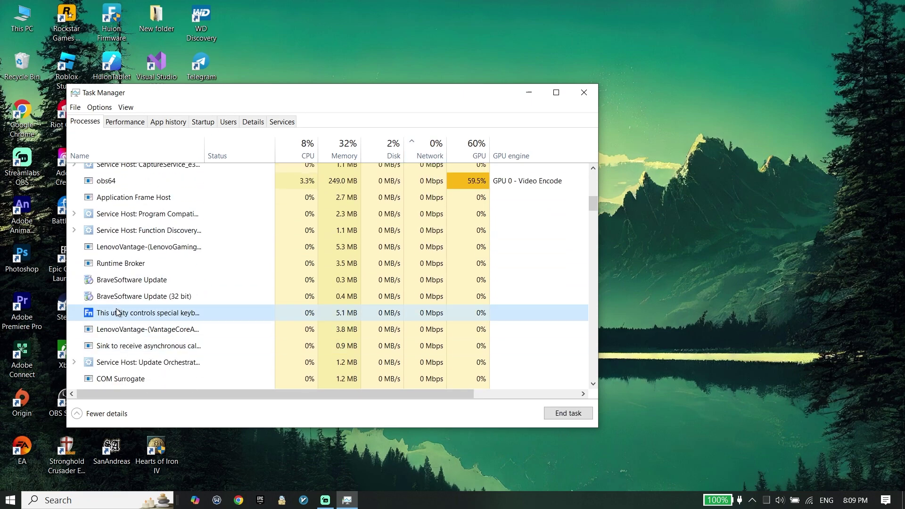
right_click(114, 315)
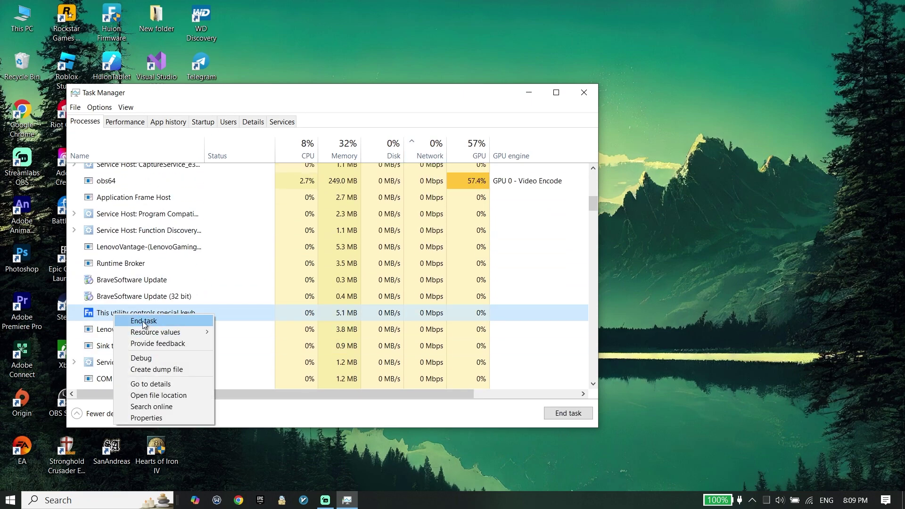
click(142, 321)
scroll(382, 295, up, 2)
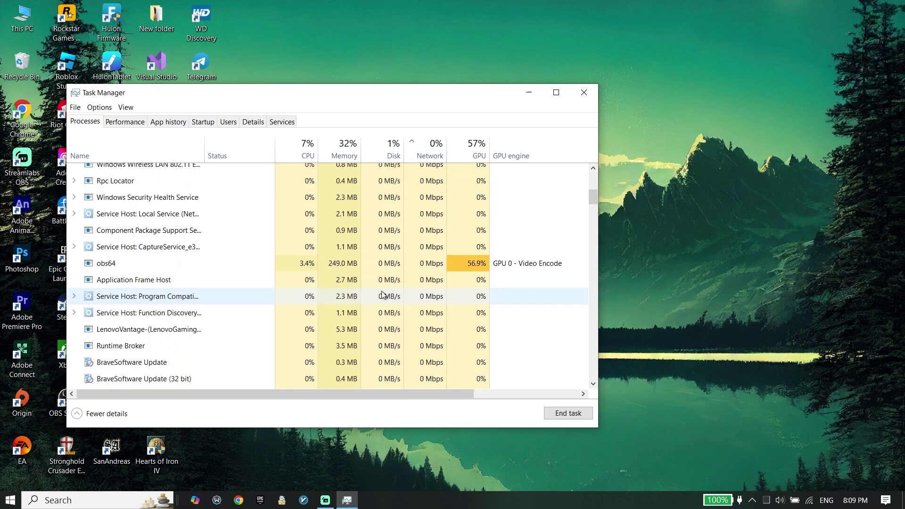
scroll(383, 294, up, 2)
scroll(364, 277, up, 2)
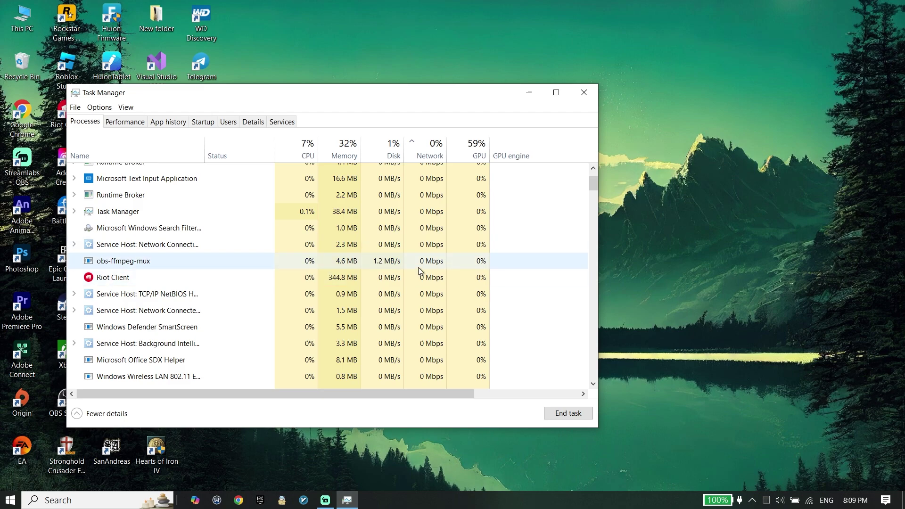
key(alt+F4)
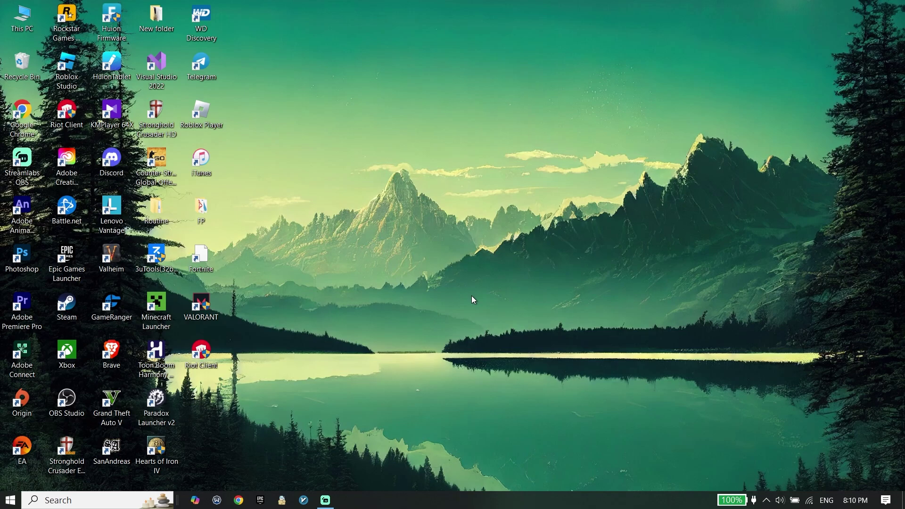